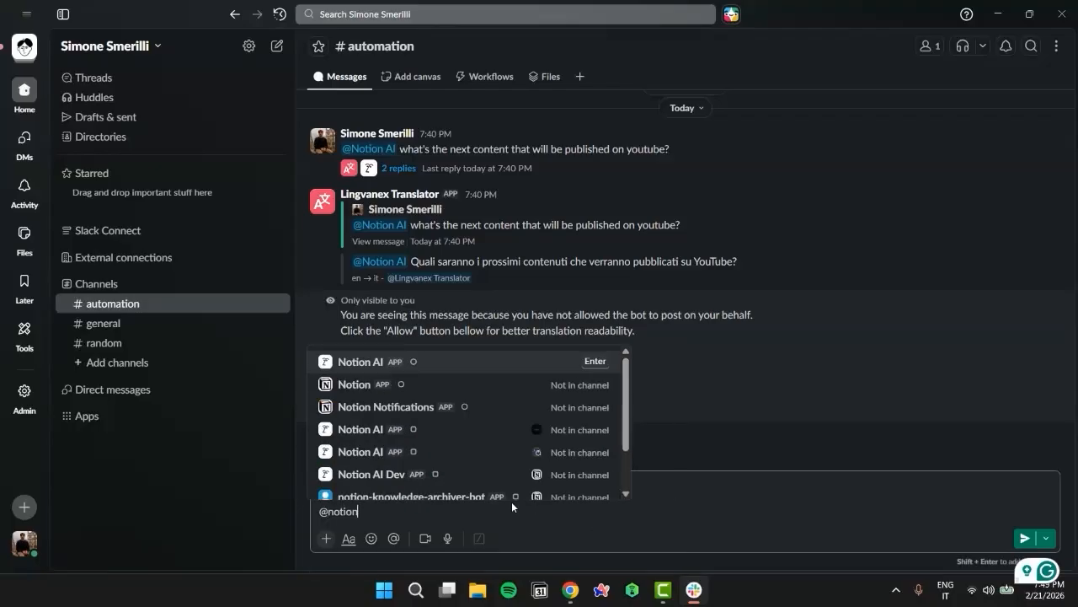
pyautogui.press('Return')
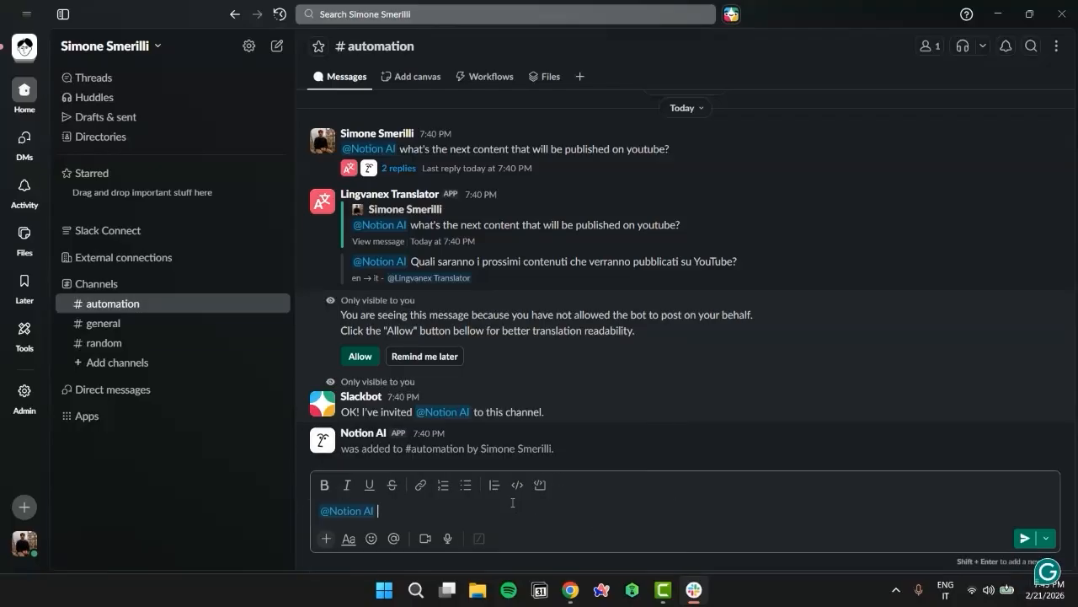
pyautogui.write("what's the next content that will be published on youtube?")
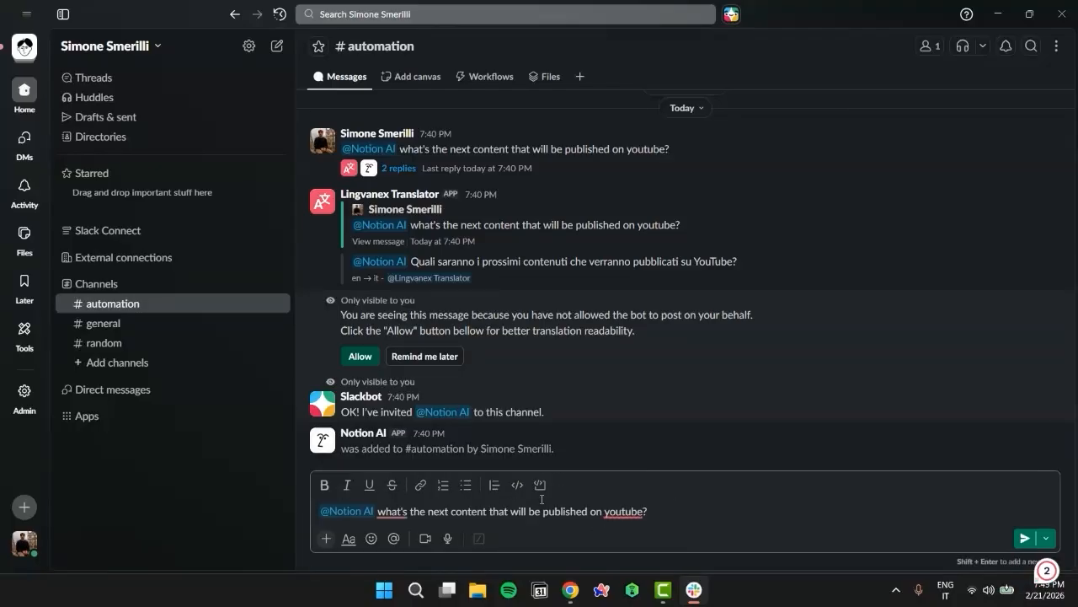
pyautogui.click(1022, 540)
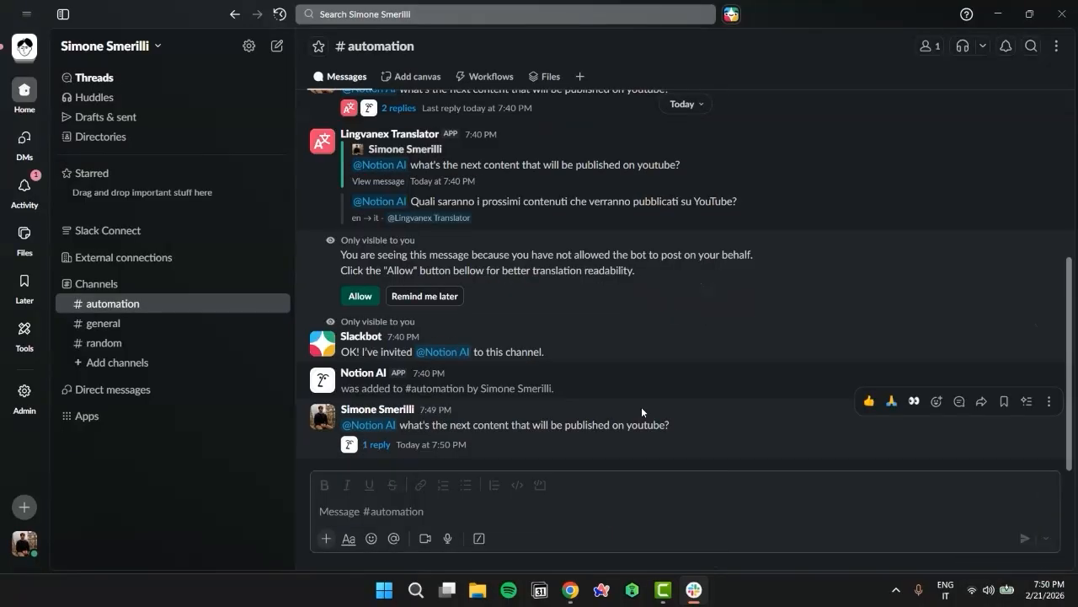
pyautogui.click(607, 444)
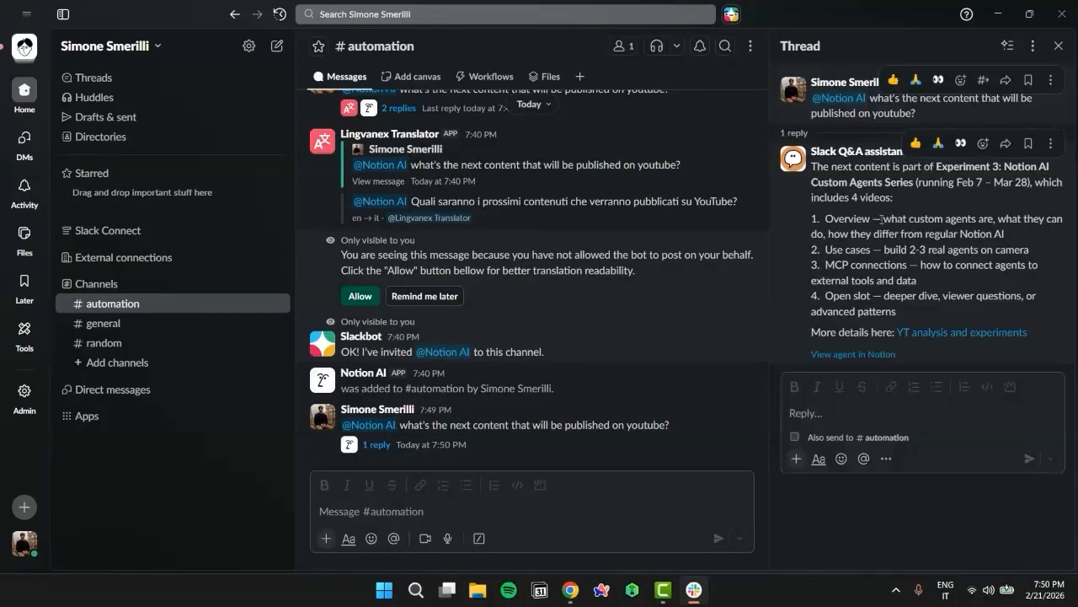
# Open the Slack Q&A assistant in Notion and browse its available connections, including the custom MCP server option
pyautogui.click(846, 153)
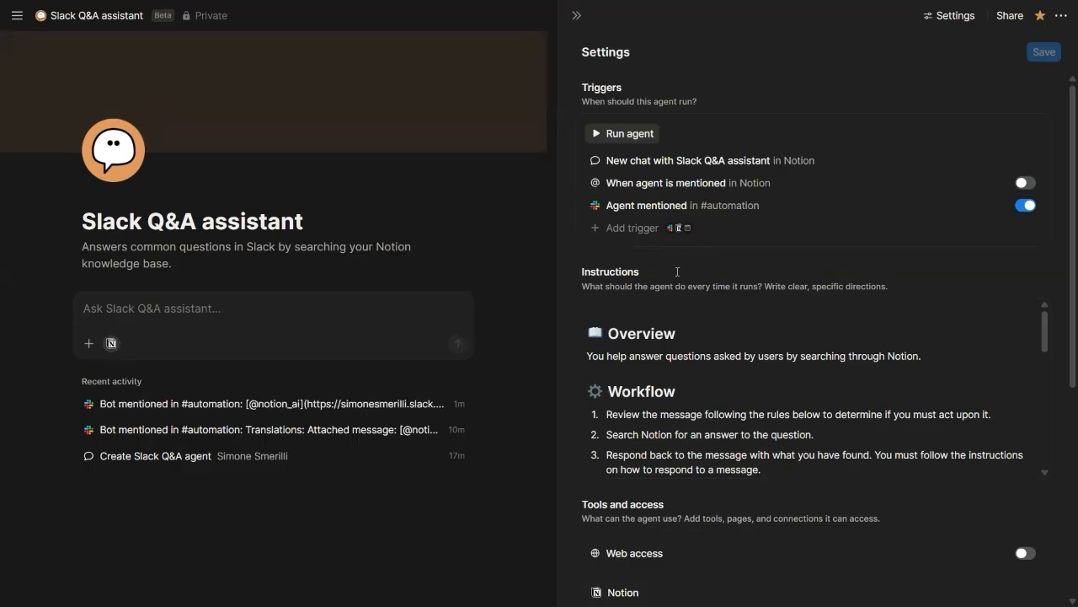
pyautogui.scroll(-5, 677, 271)
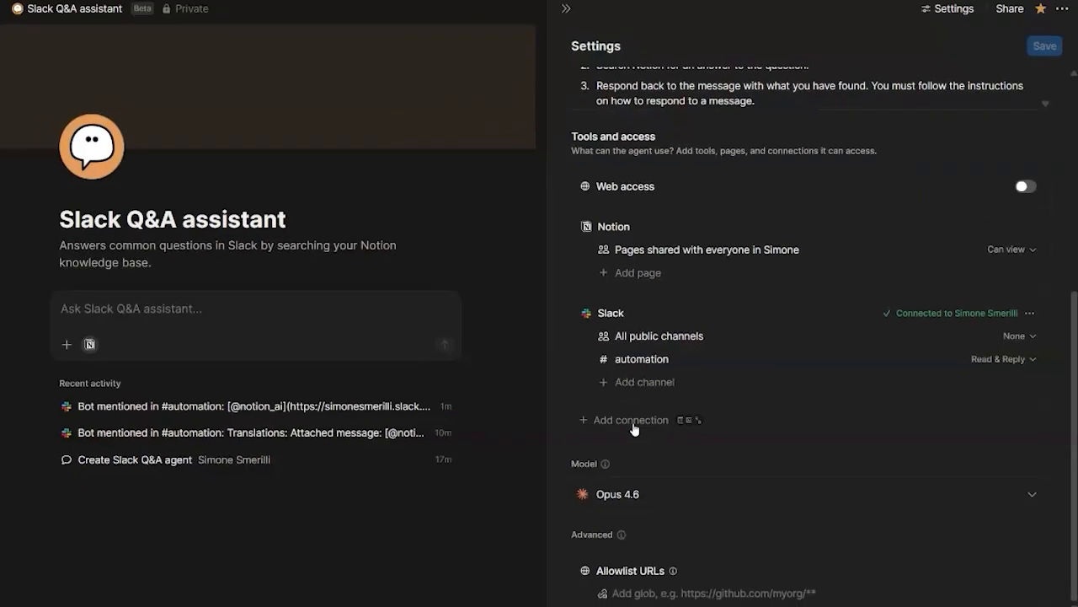
pyautogui.click(633, 425)
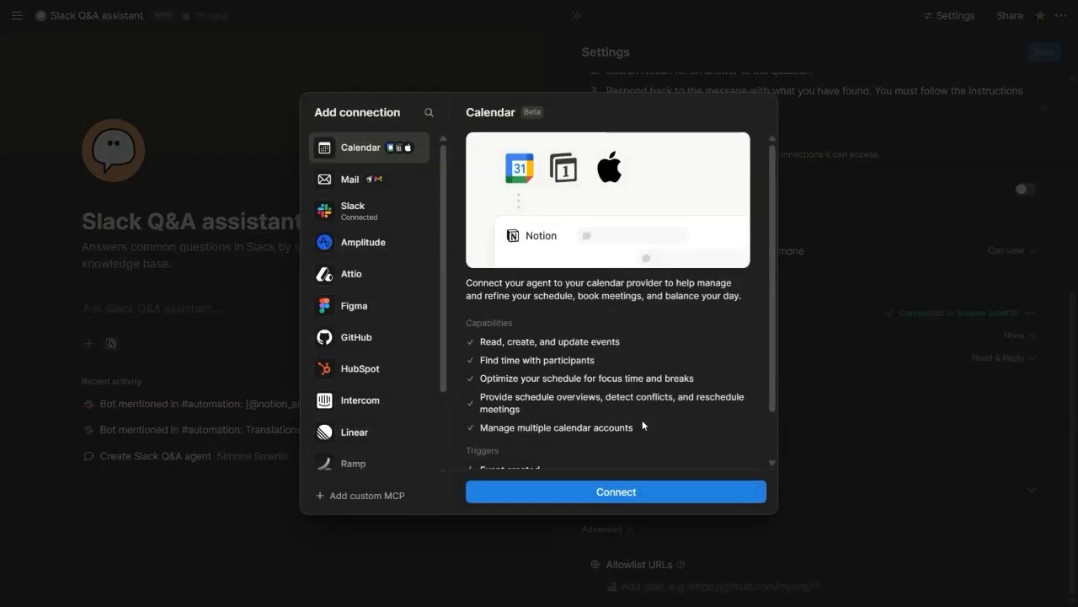
pyautogui.scroll(-2, 374, 236)
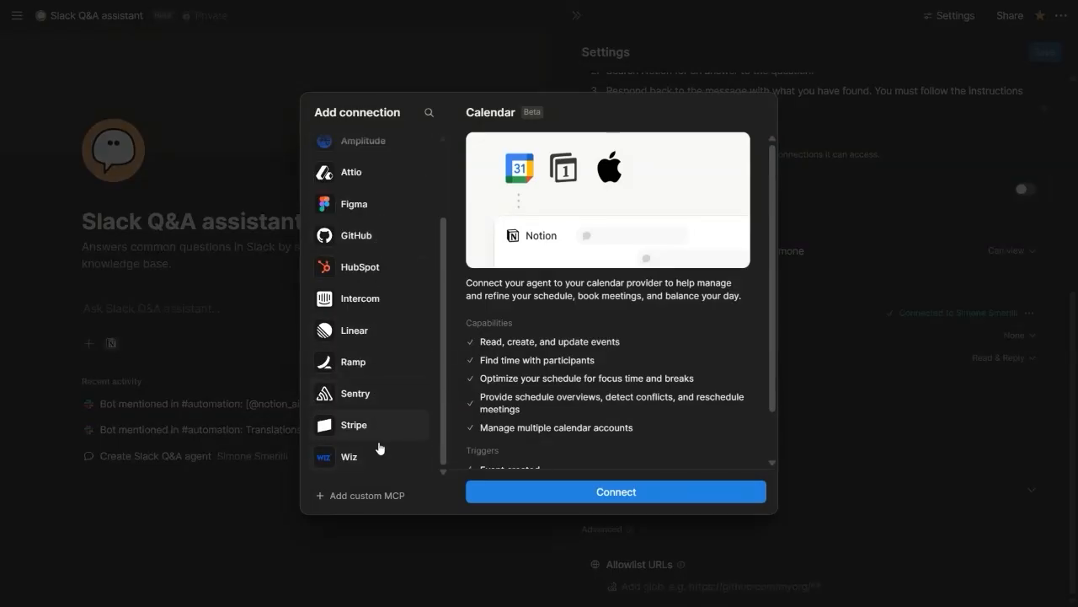
pyautogui.click(382, 499)
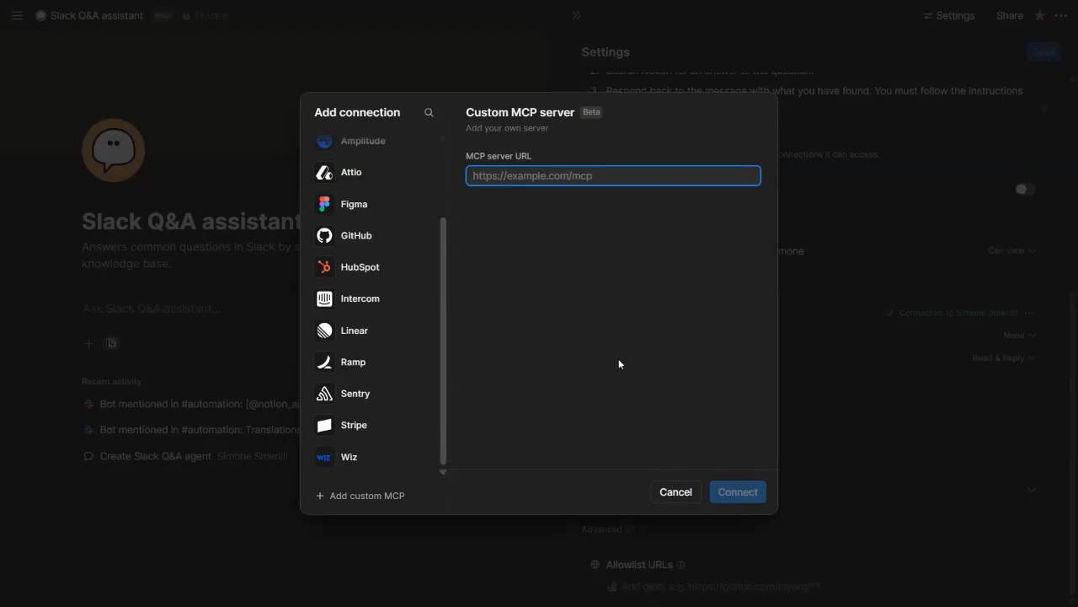
pyautogui.click(676, 491)
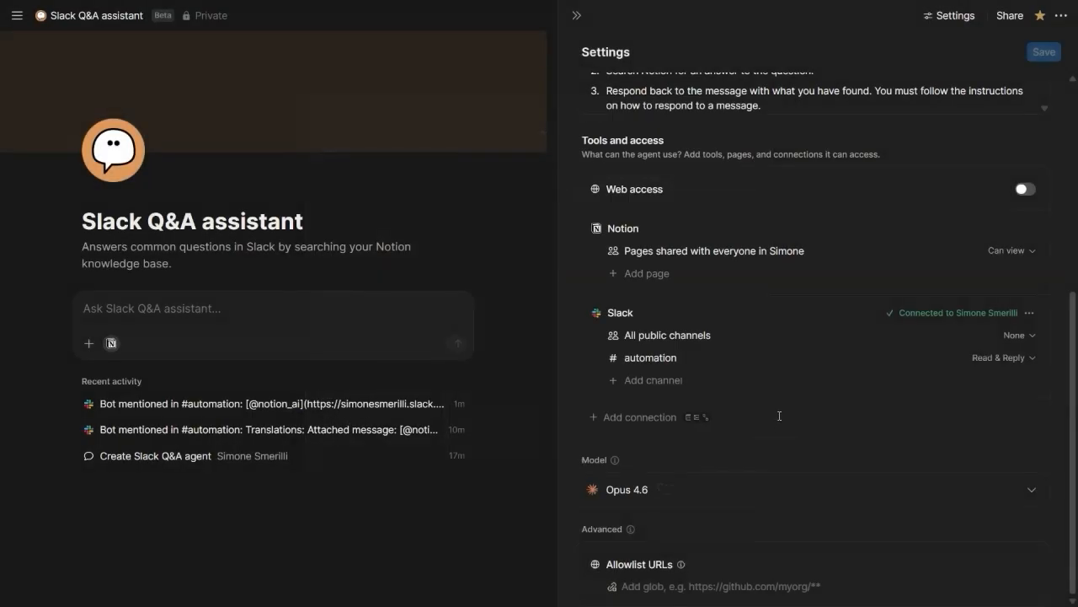
# Review the channel and follow-up settings of the agent's Slack "Agent mentioned" trigger
pyautogui.scroll(5, 778, 413)
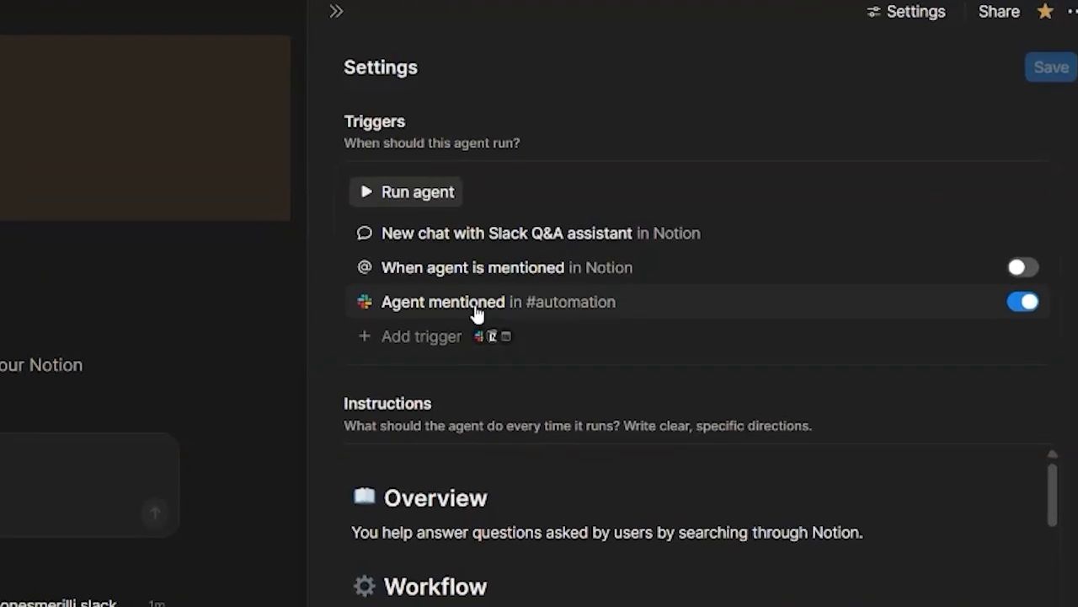
pyautogui.click(476, 305)
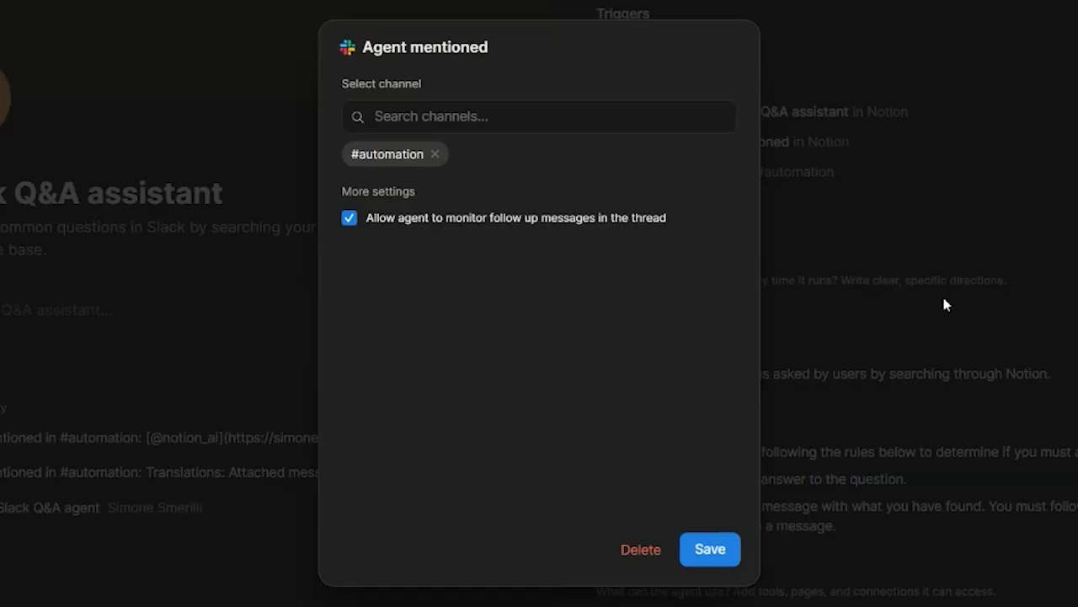
pyautogui.click(944, 299)
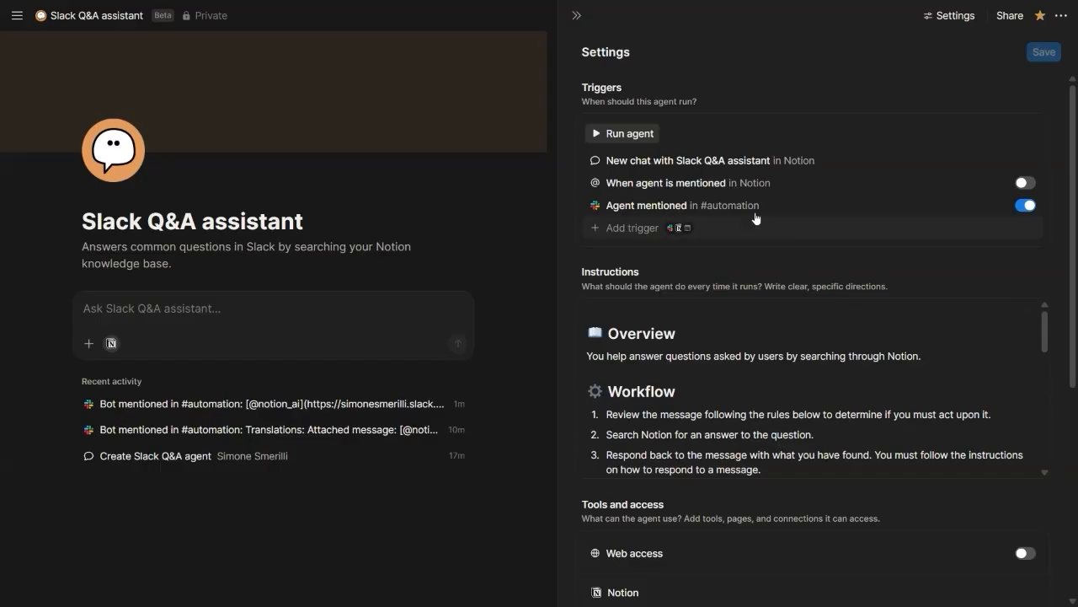
# Examine the Slack trigger types that can be added to the agent, including "Emoji reaction added" and "Agent mentioned"
pyautogui.click(650, 230)
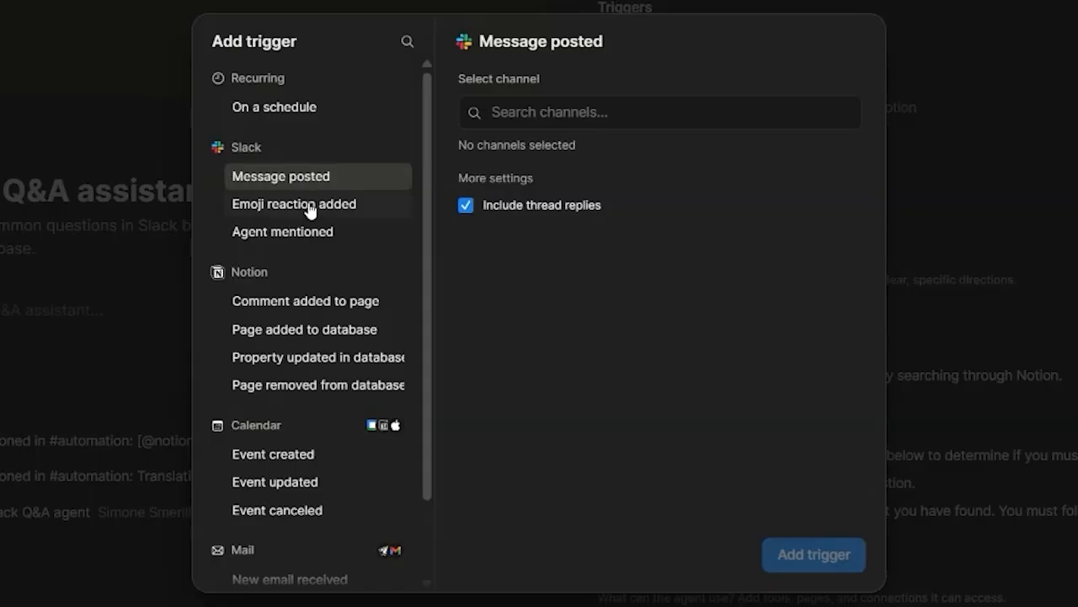
pyautogui.click(311, 212)
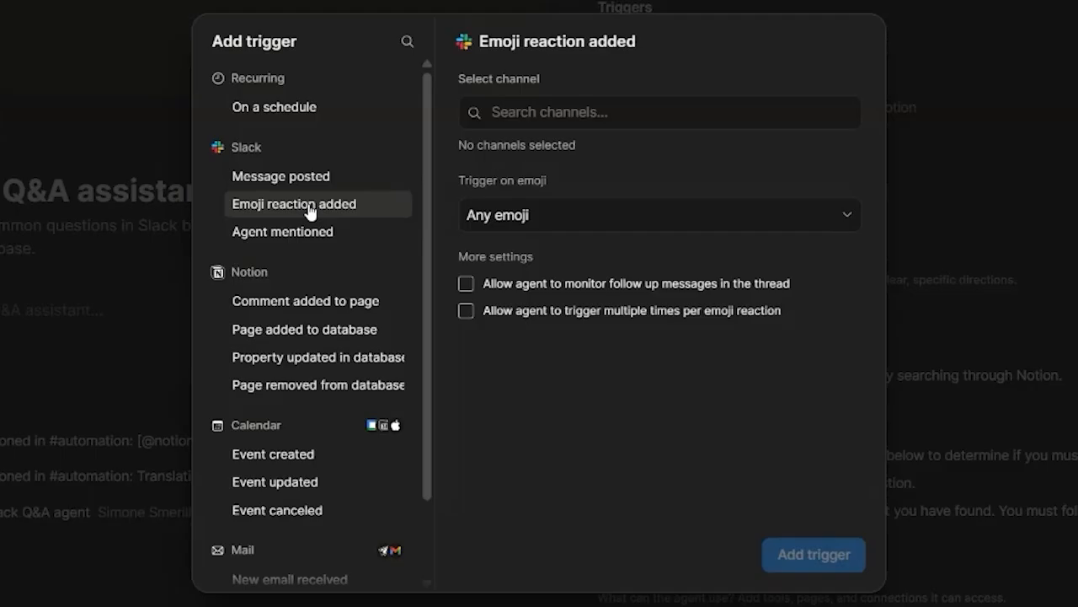
pyautogui.click(309, 233)
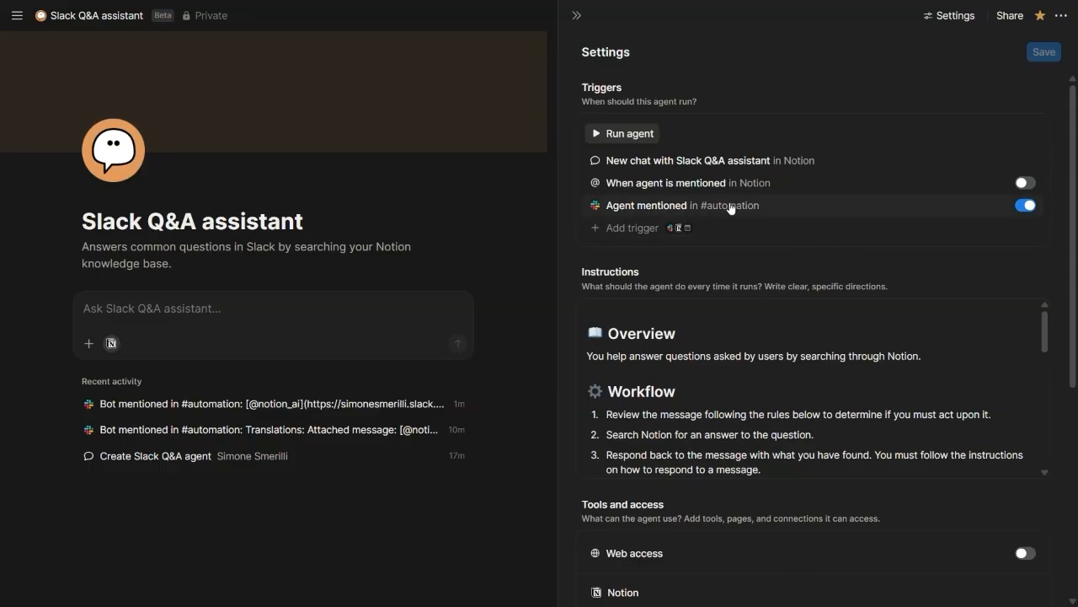
# Examine the agent's tools and access, checking the permission options for Notion pages shared with everyone
pyautogui.scroll(-3, 716, 244)
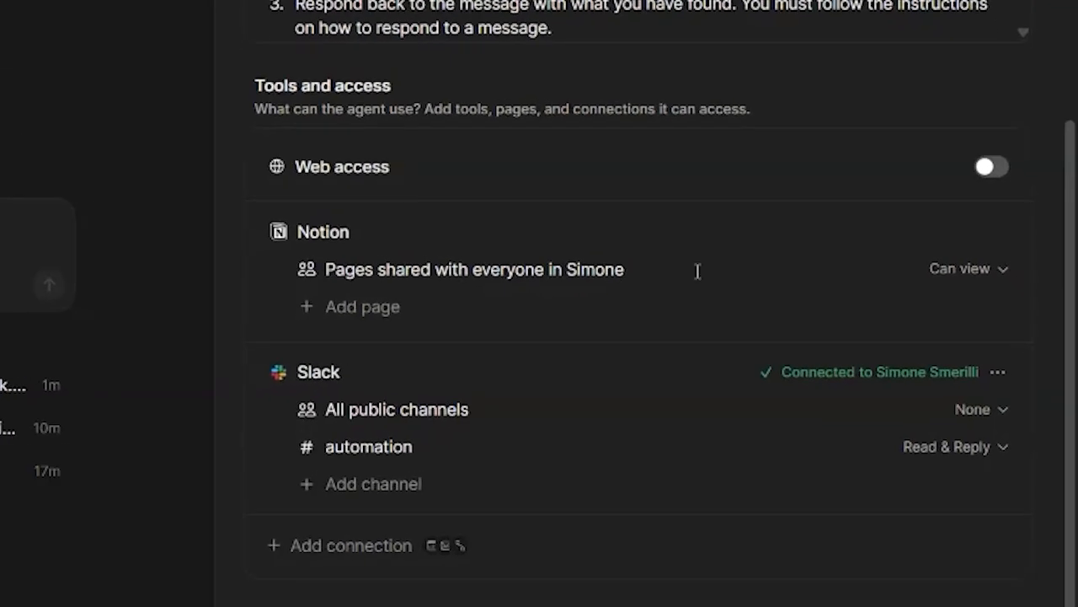
pyautogui.click(945, 268)
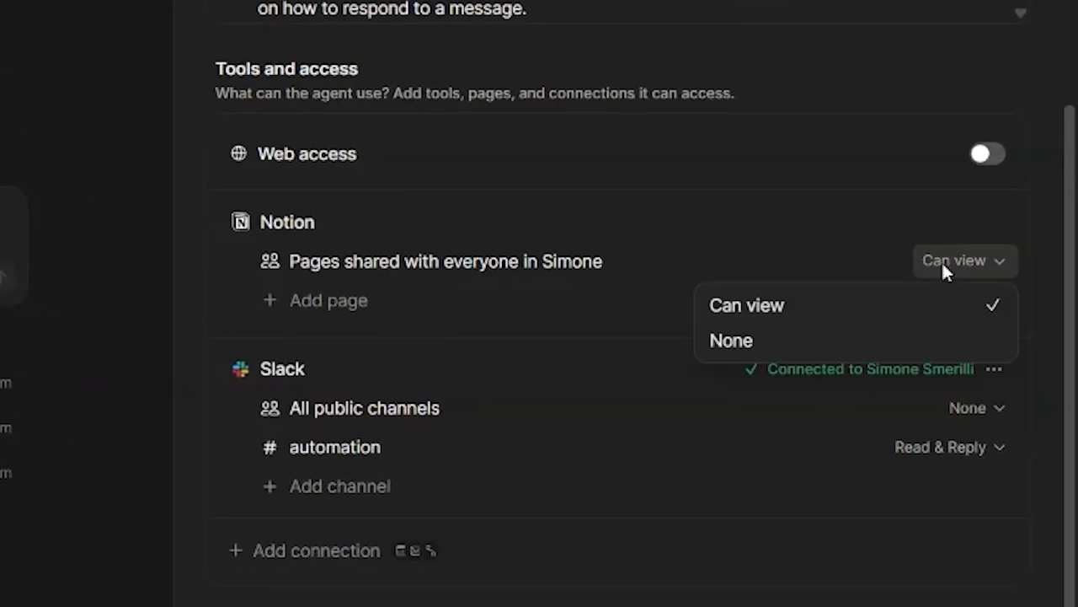
pyautogui.click(944, 261)
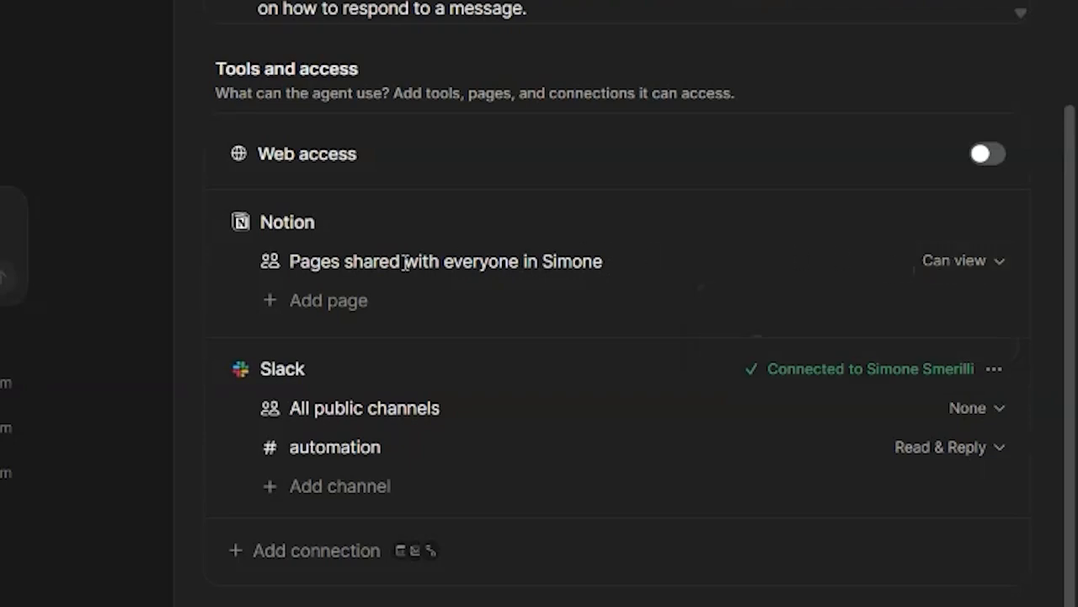
pyautogui.moveTo(308, 263); pyautogui.dragTo(597, 261)
pyautogui.click(597, 268)
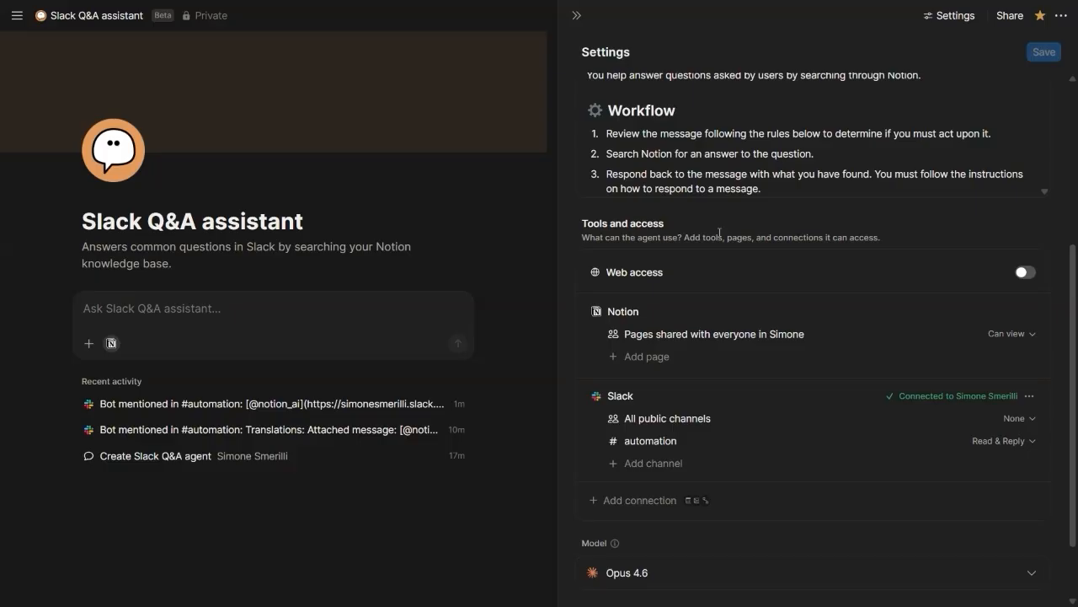
pyautogui.scroll(-2, 719, 233)
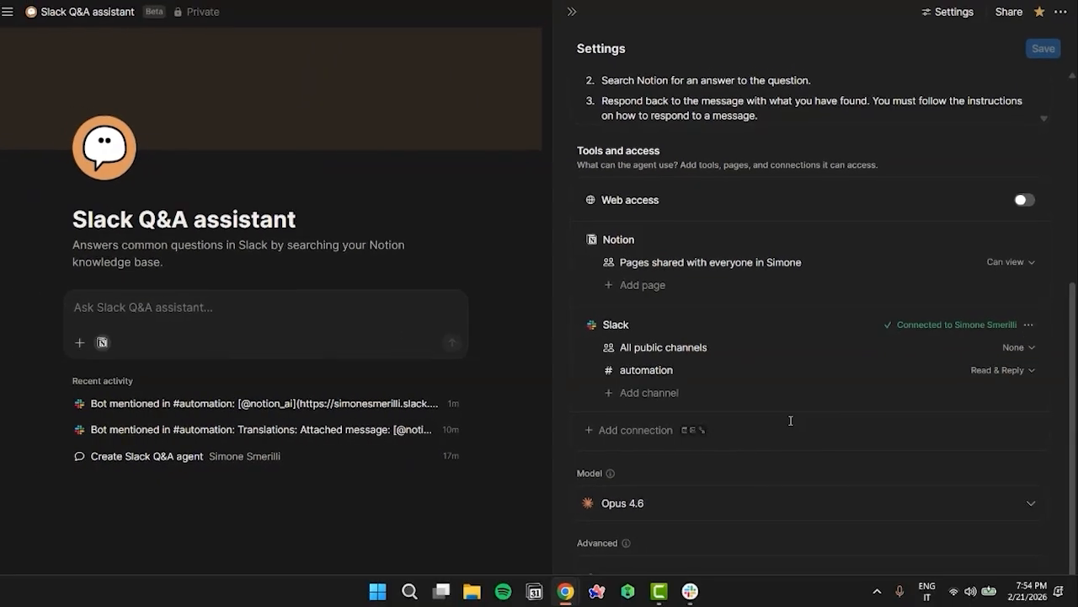
# Switch to Slack and check the integrations in the #automation channel details
pyautogui.hotkey('alt', 'Tab')
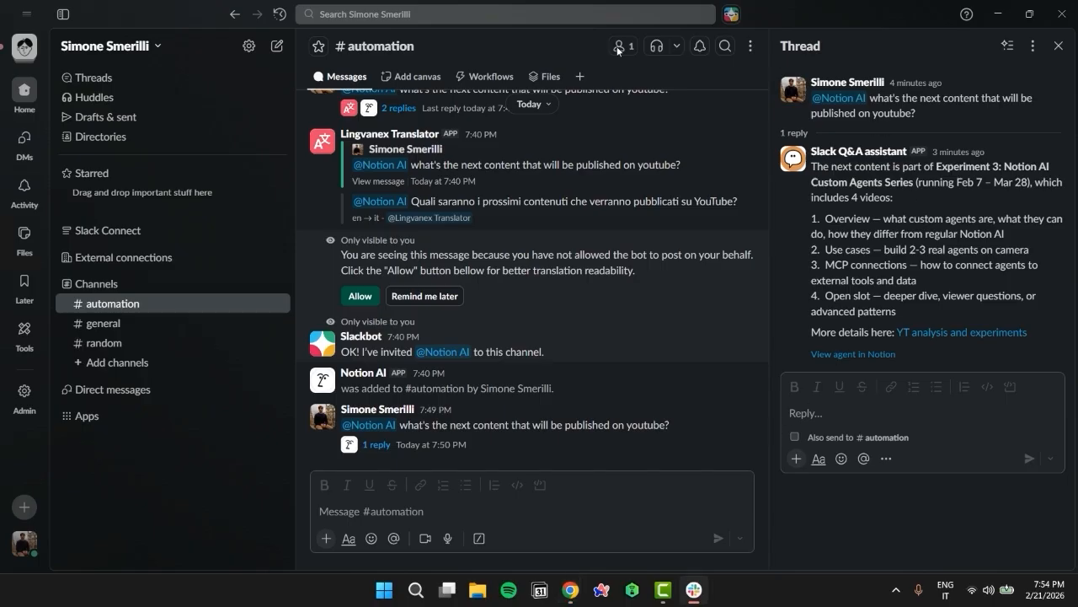
pyautogui.click(619, 47)
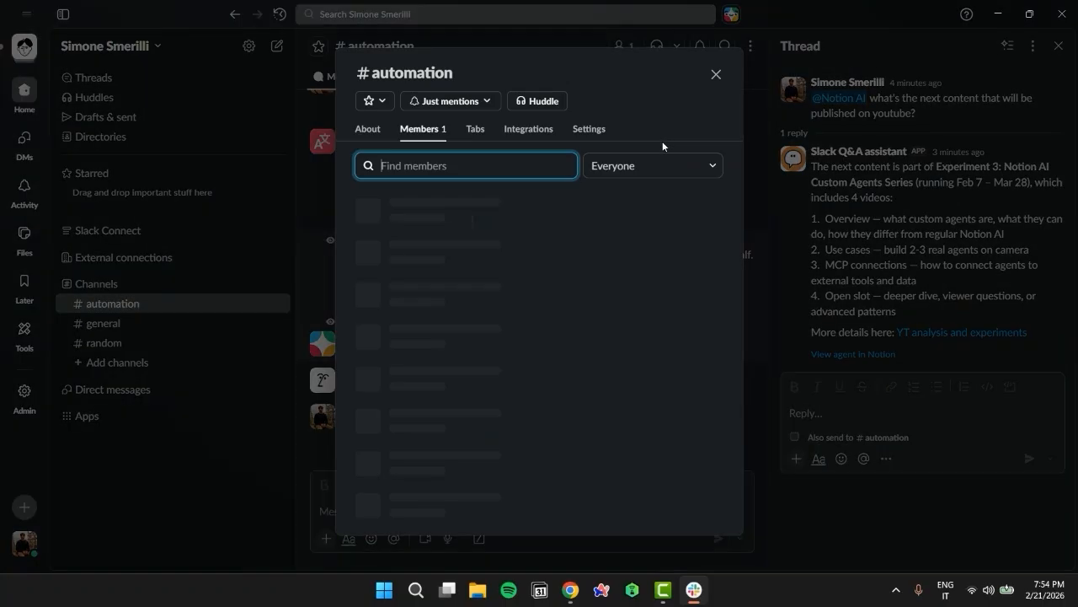
pyautogui.click(528, 129)
pyautogui.click(416, 236)
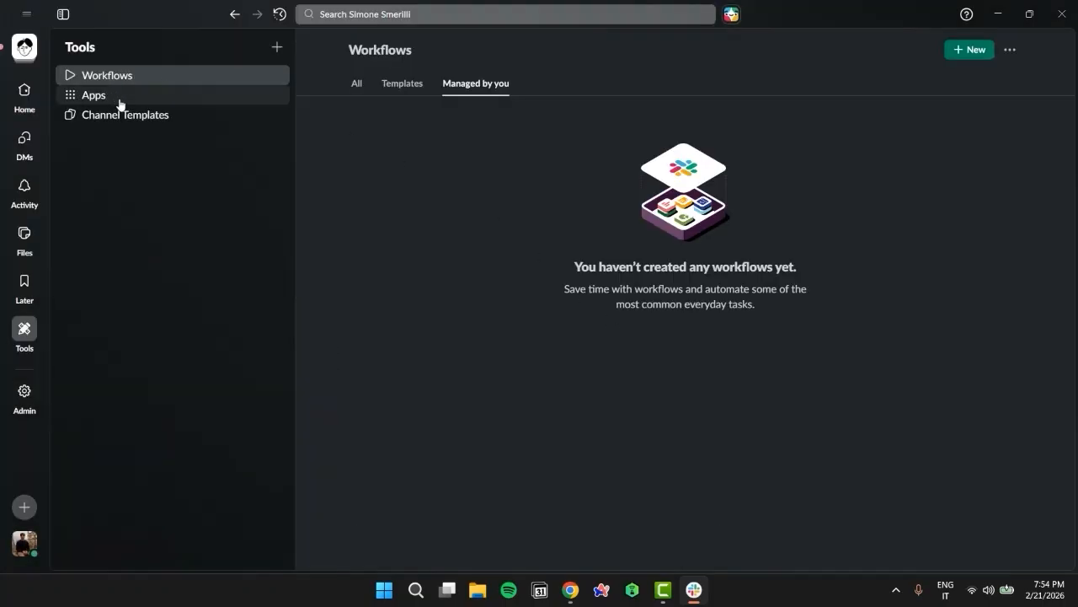
# Search the Slack workspace's apps for "notion ai" and open the matching app
pyautogui.click(119, 104)
pyautogui.click(431, 96)
pyautogui.write('notion ai')
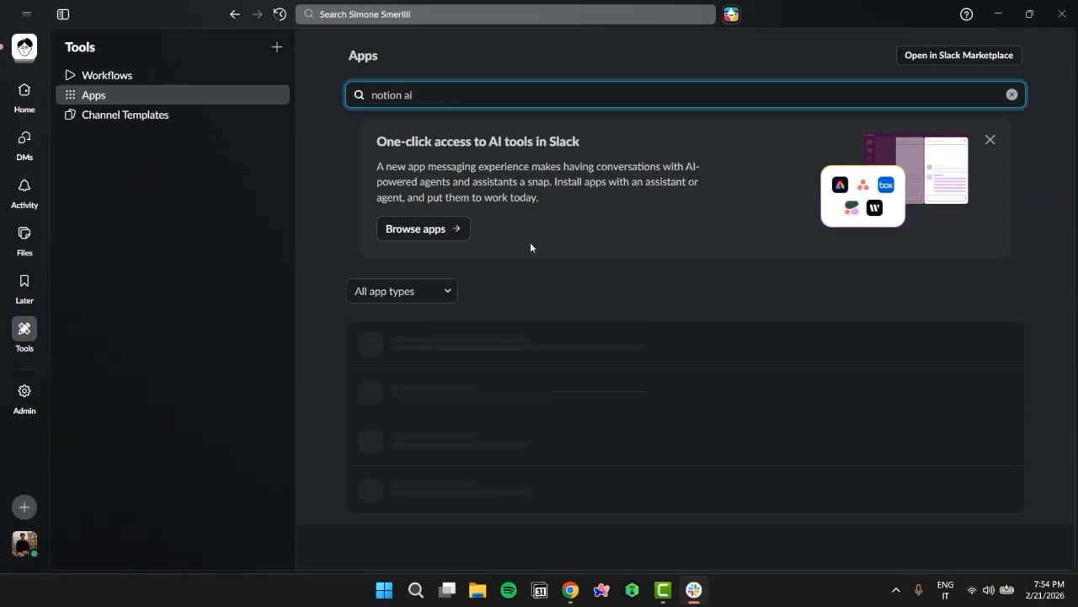
pyautogui.click(444, 376)
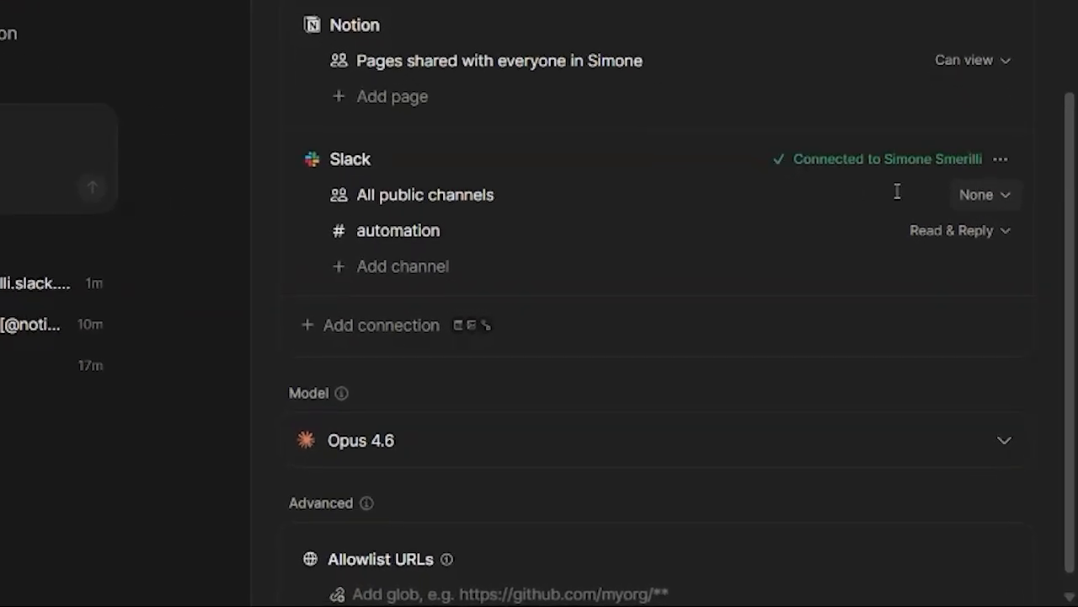
# Return to the agent's settings in Notion and start connecting the Stripe MCP
pyautogui.click(410, 276)
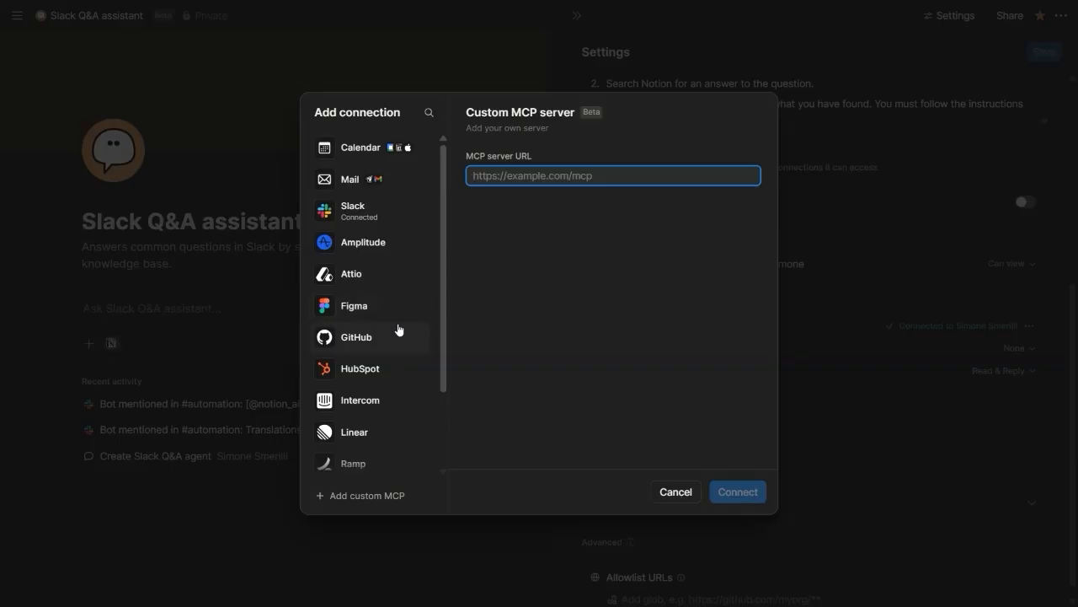
pyautogui.scroll(-3, 398, 328)
pyautogui.click(386, 428)
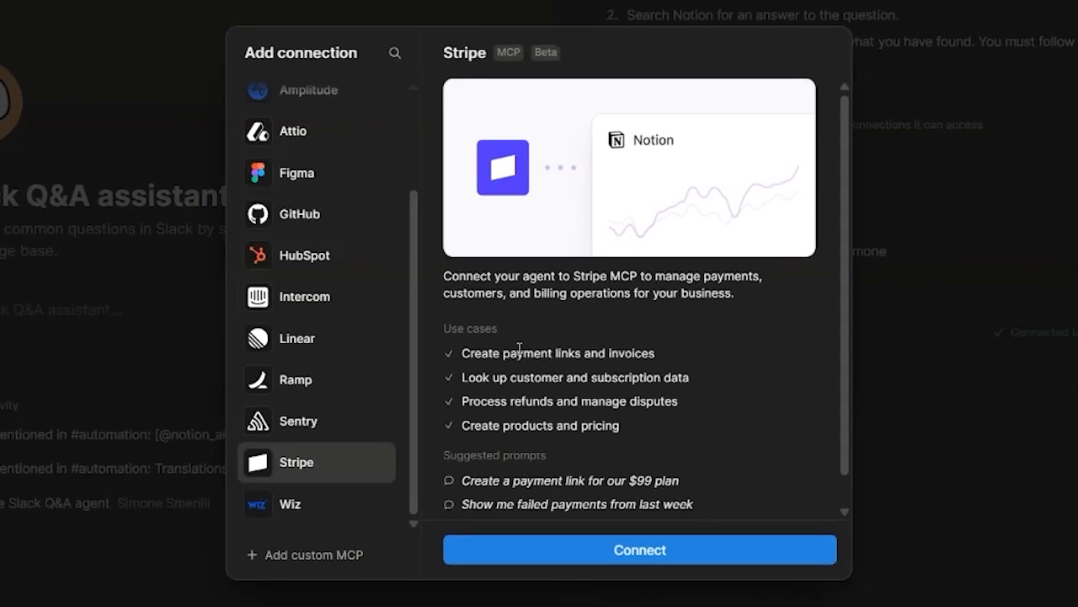
pyautogui.click(809, 549)
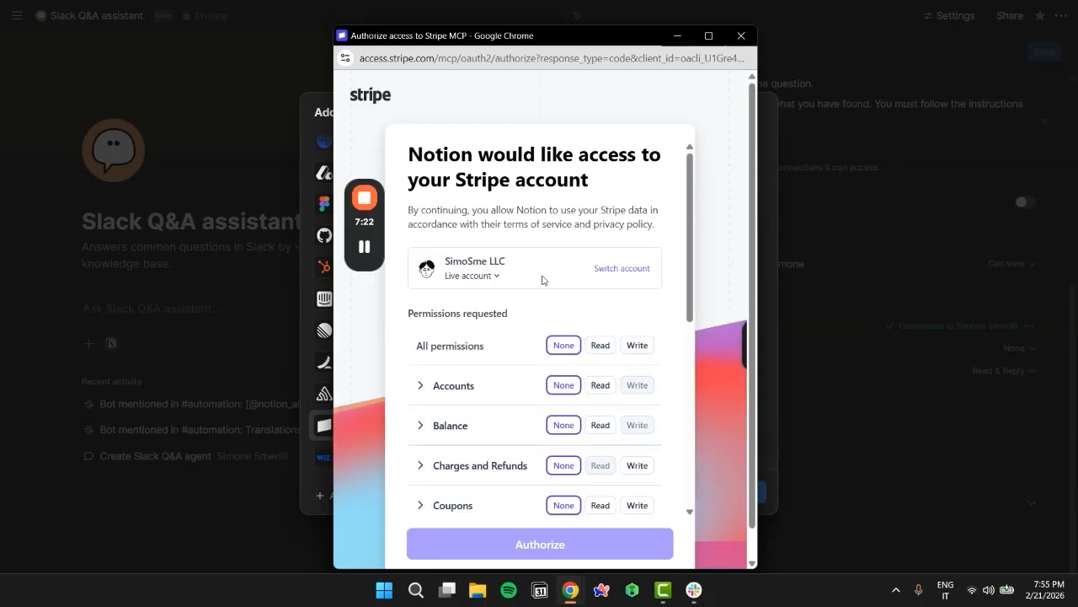
# Review the permissions Stripe requests, set All permissions to Read and authorize Notion's access
pyautogui.scroll(-1, 597, 313)
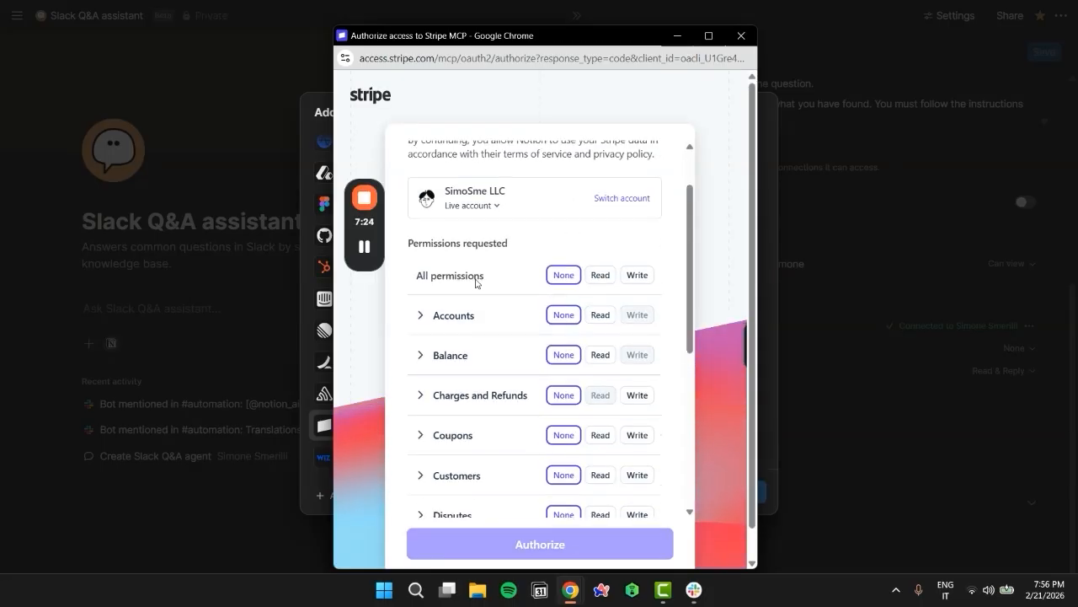
pyautogui.scroll(-1, 480, 307)
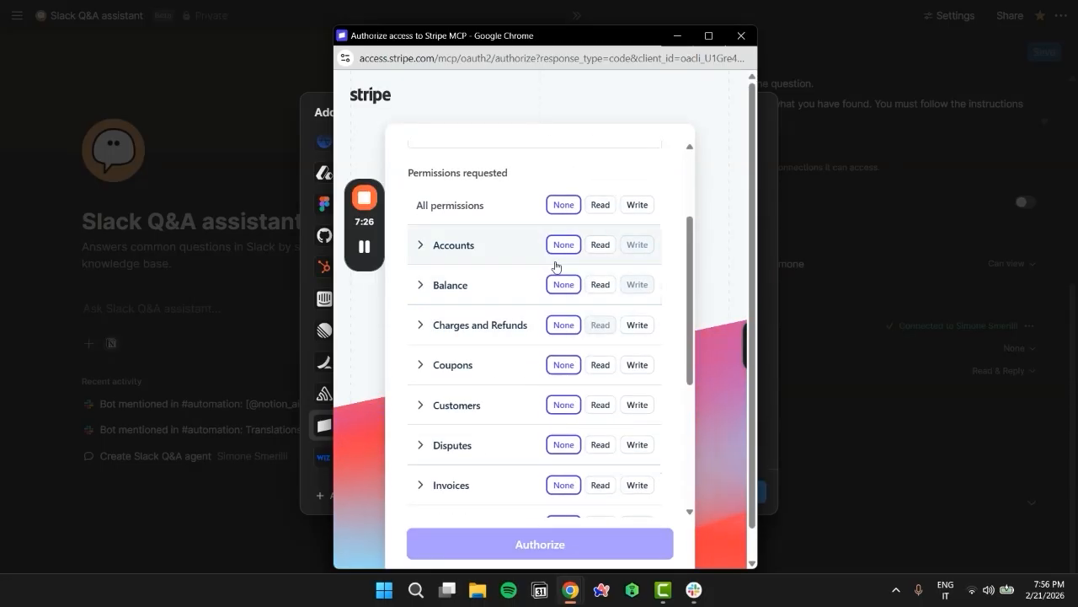
pyautogui.scroll(-4, 561, 371)
pyautogui.scroll(6, 590, 370)
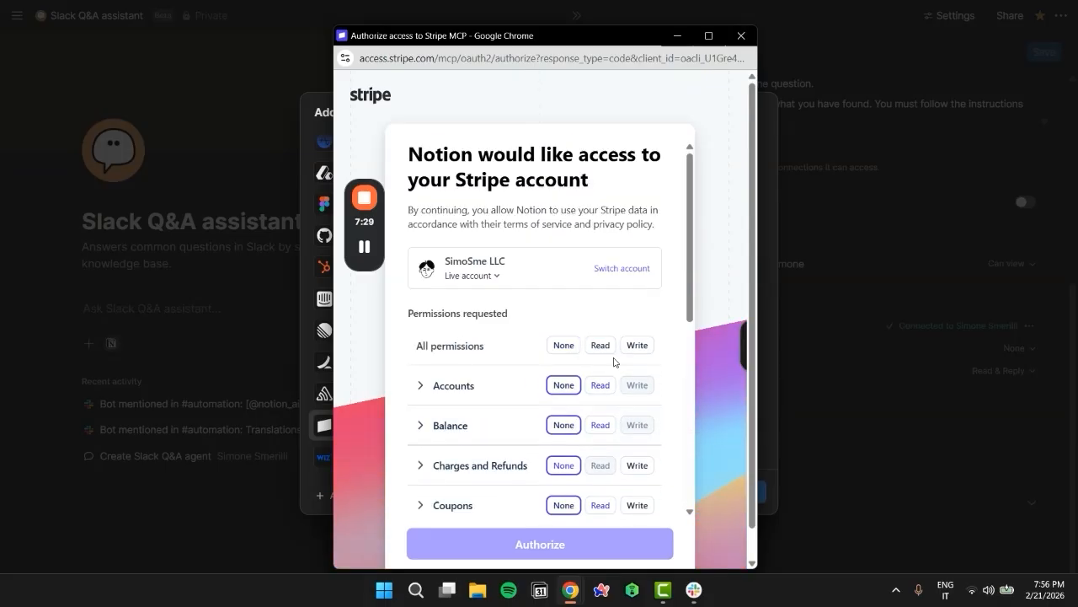
pyautogui.click(601, 346)
pyautogui.scroll(-5, 590, 404)
pyautogui.click(568, 546)
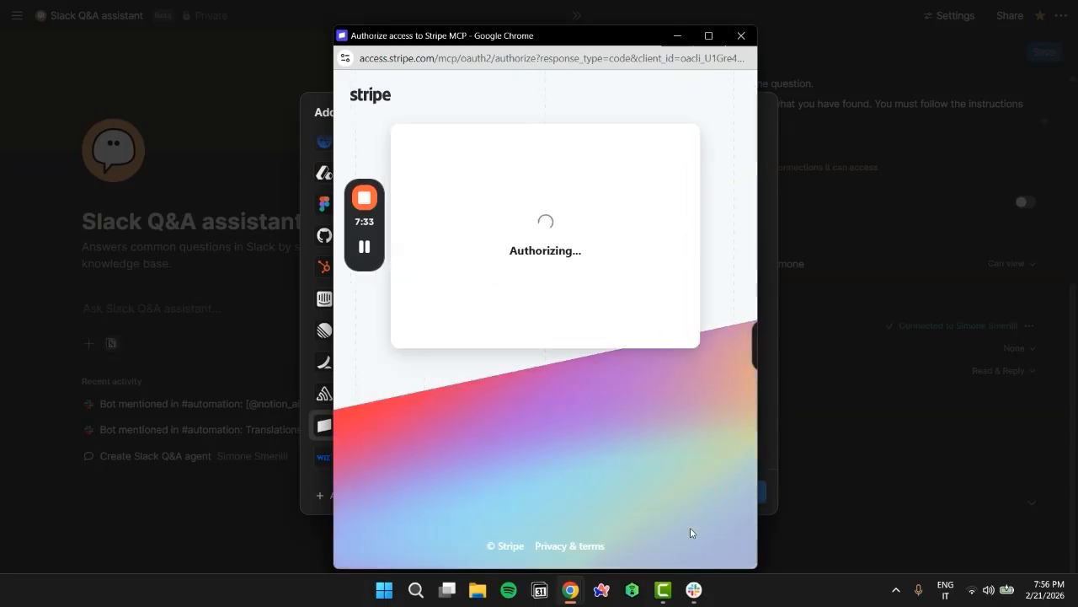
# Review the Stripe connection's read tools and their run permission choices, then collapse the list
pyautogui.scroll(-1, 732, 421)
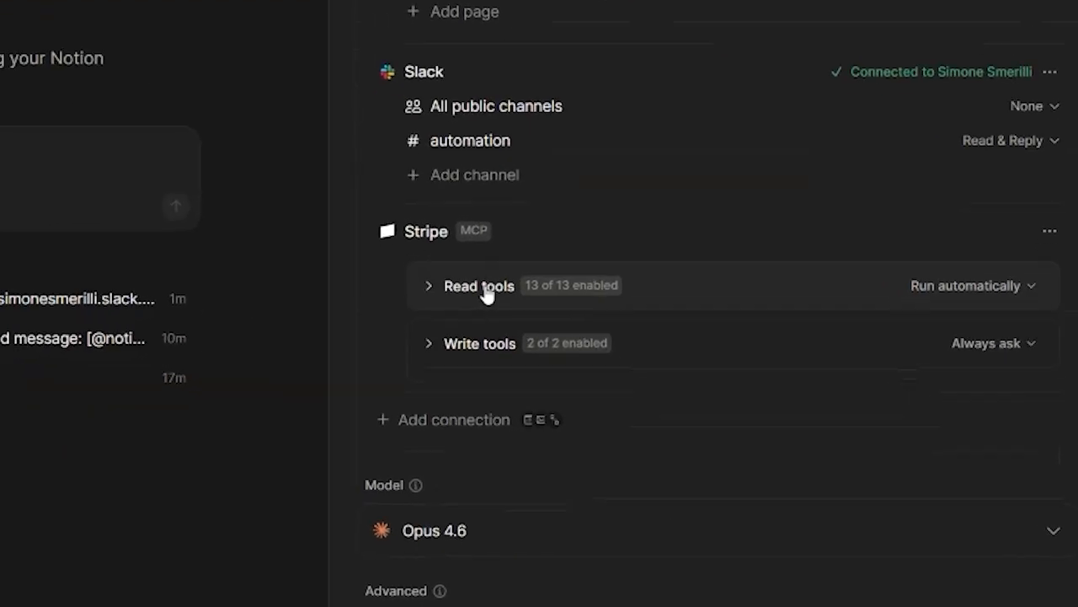
pyautogui.click(659, 395)
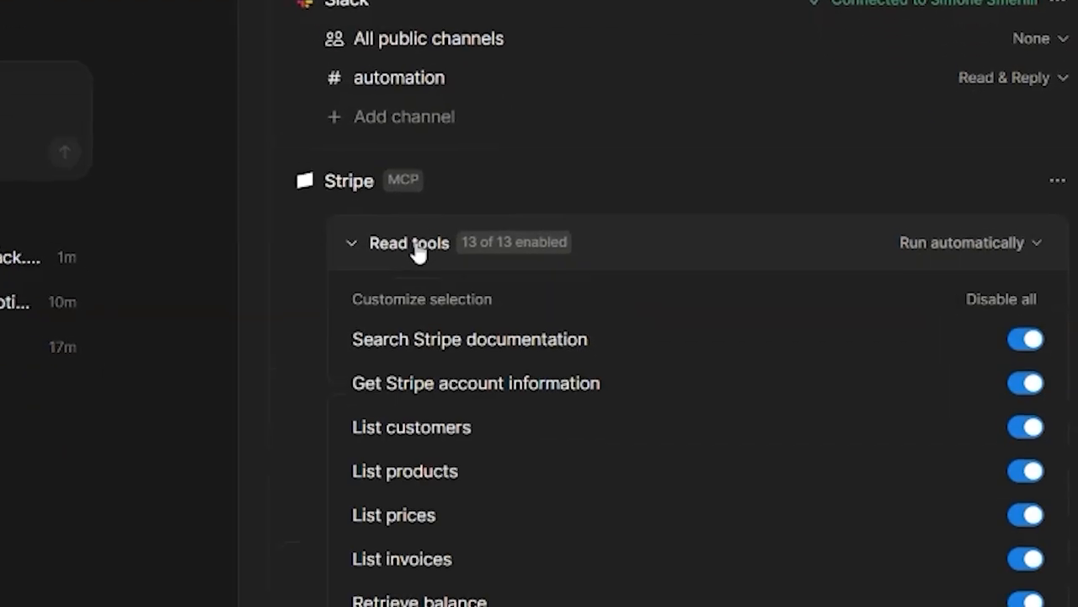
pyautogui.click(974, 238)
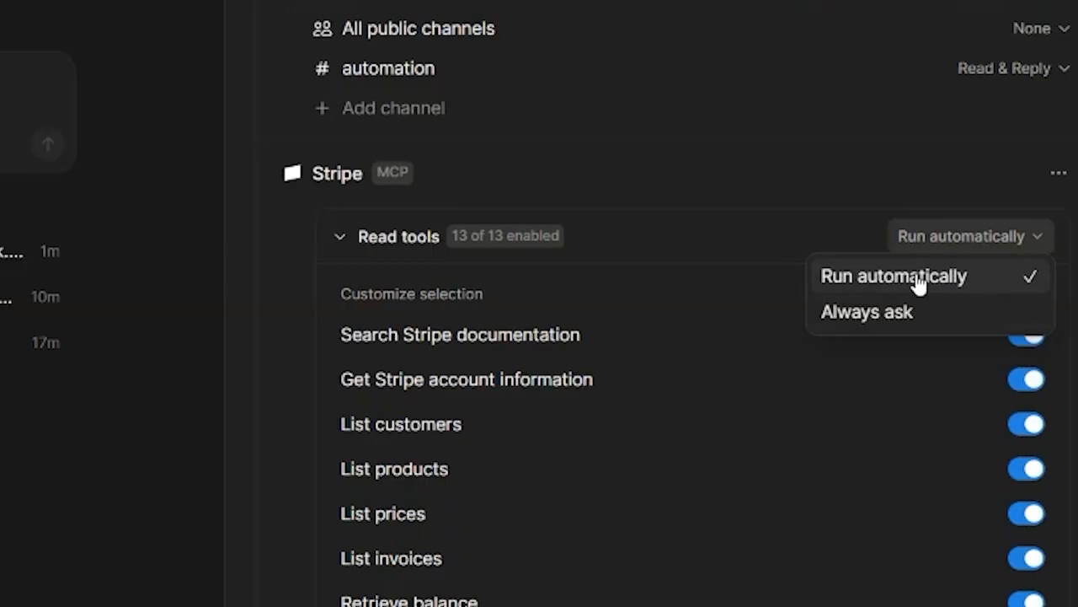
pyautogui.click(582, 235)
pyautogui.click(583, 235)
pyautogui.scroll(-2, 582, 236)
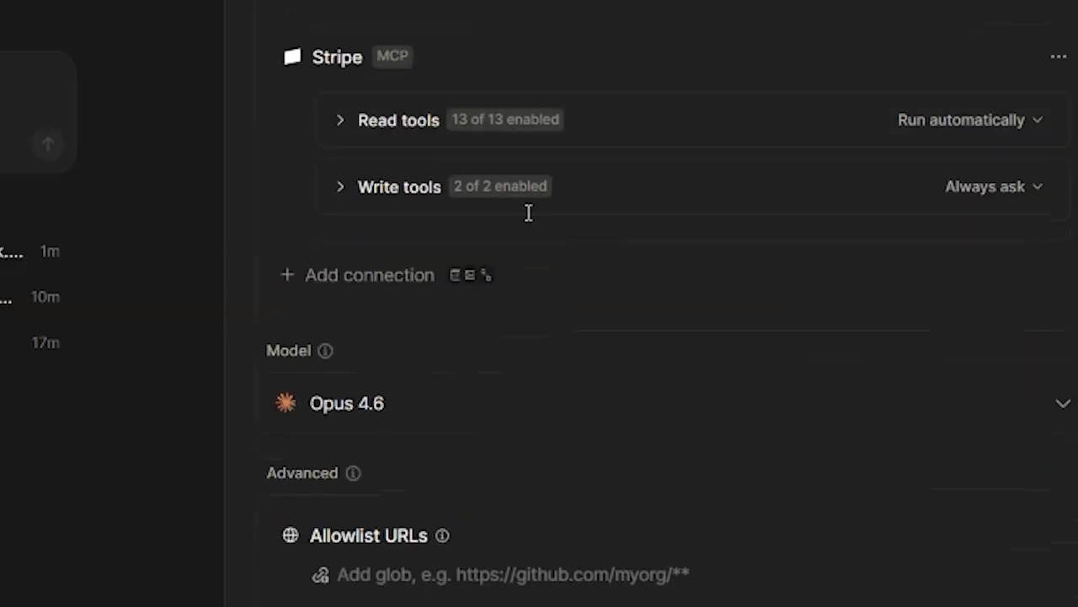
# Inspect the Stripe write tools with their run permission choices, and check the Stripe connection's management options
pyautogui.click(427, 191)
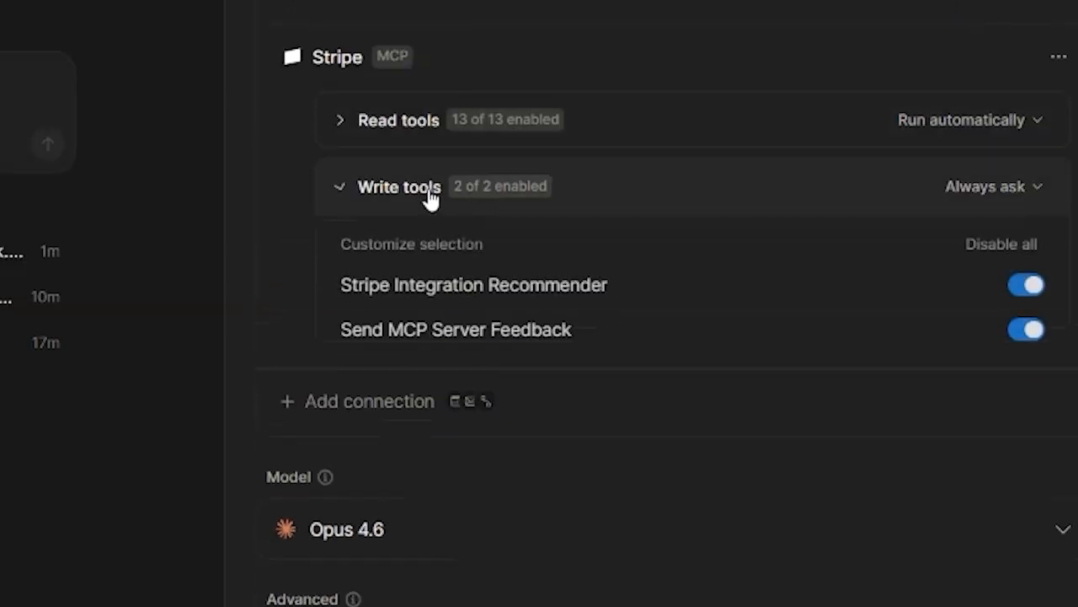
pyautogui.click(1027, 187)
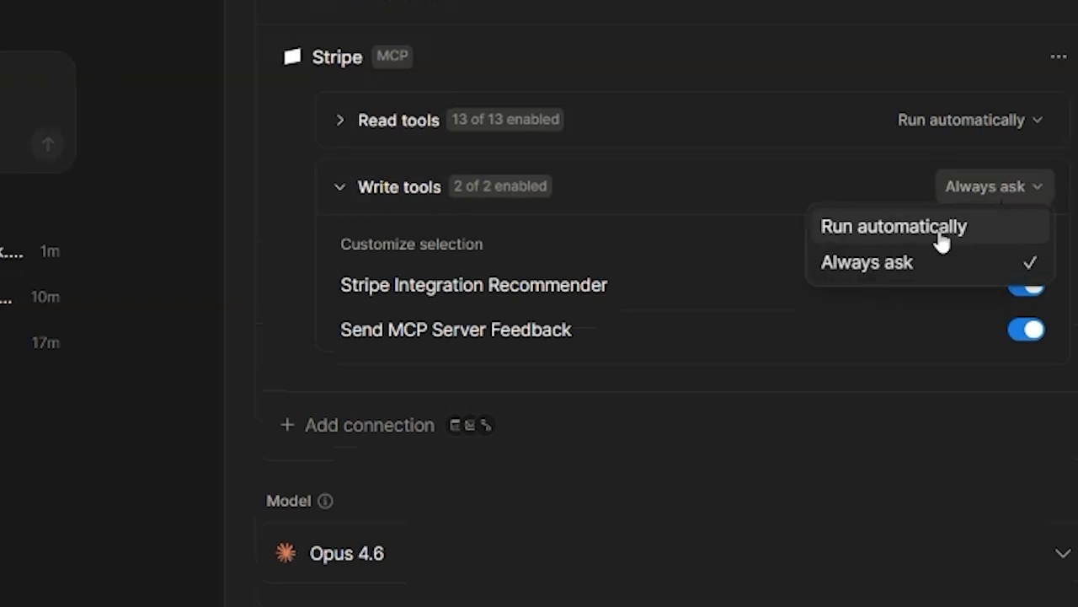
pyautogui.click(953, 189)
pyautogui.click(955, 190)
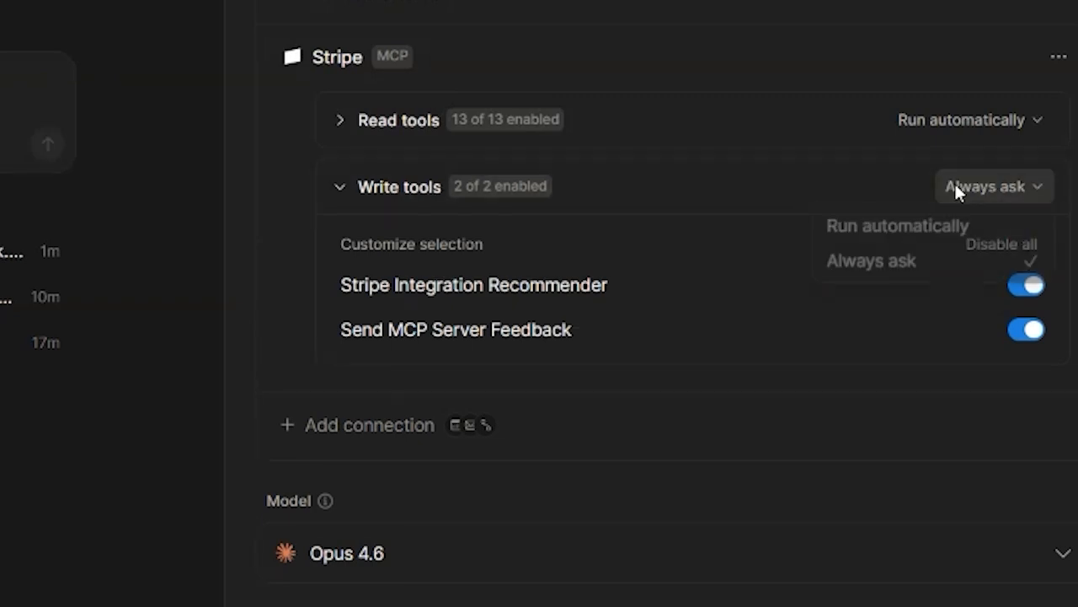
pyautogui.click(954, 189)
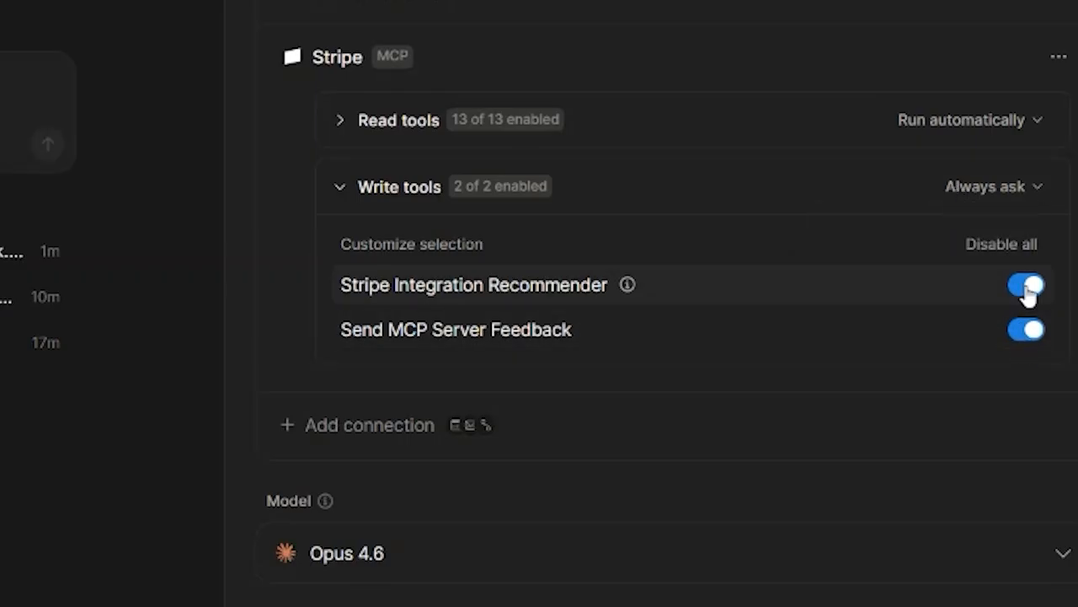
pyautogui.click(1060, 61)
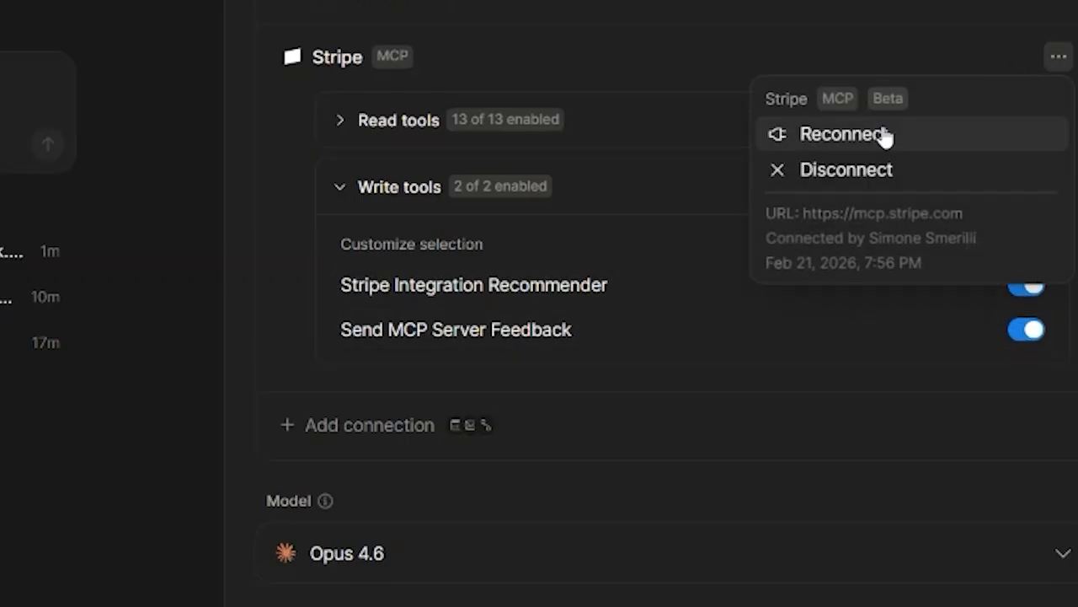
pyautogui.click(1052, 55)
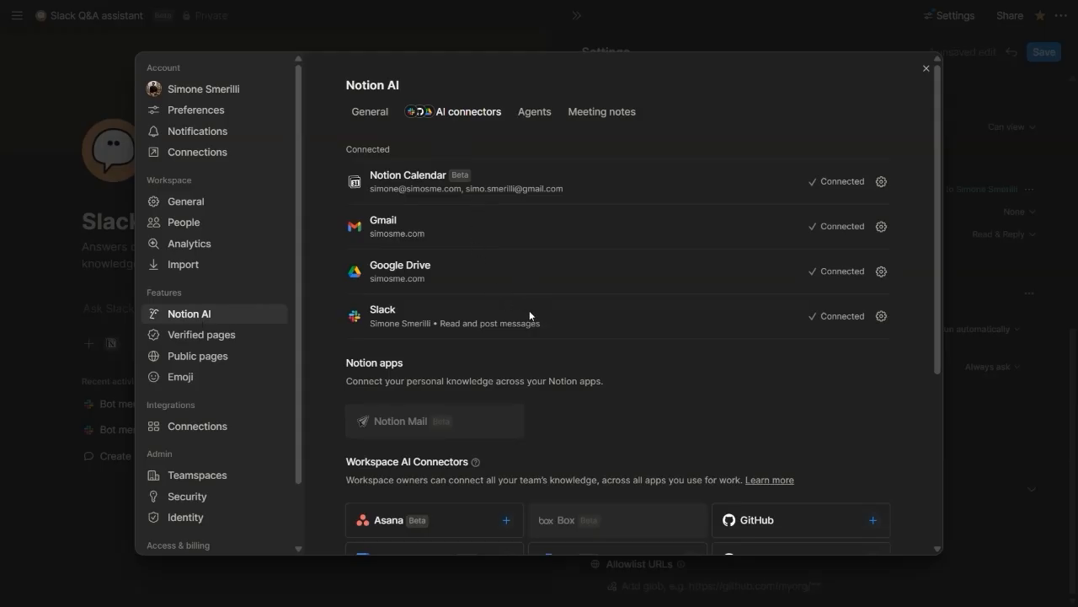
# Review the workspace AI connectors and the description of the custom MCP servers setting, then return to the agent's settings
pyautogui.scroll(-1, 529, 310)
pyautogui.scroll(1, 524, 306)
pyautogui.scroll(-5, 500, 242)
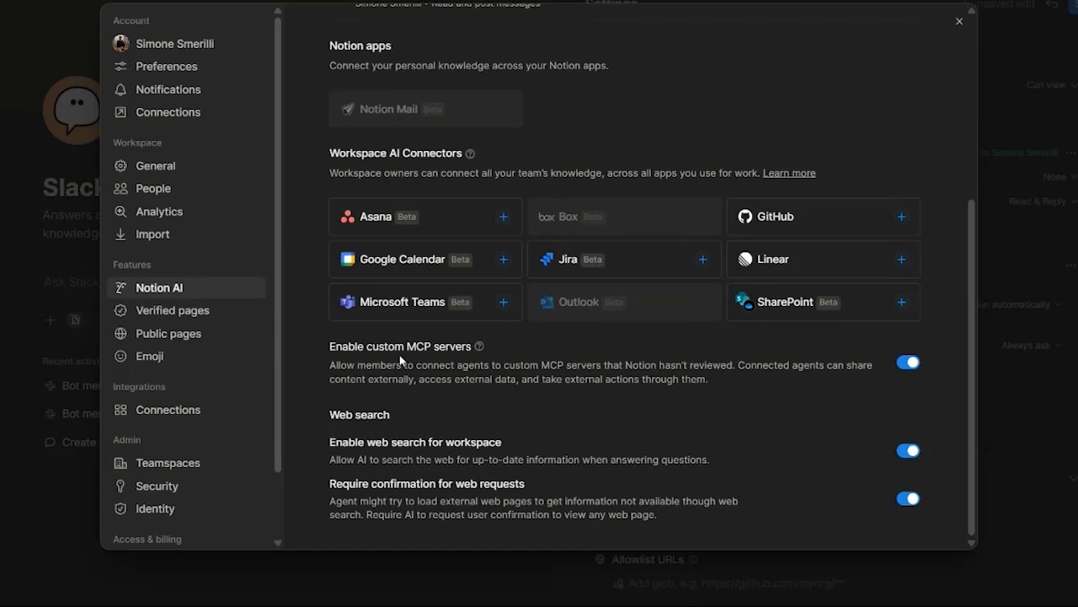
pyautogui.moveTo(328, 346); pyautogui.dragTo(436, 344)
pyautogui.moveTo(407, 269); pyautogui.dragTo(445, 270)
pyautogui.click(448, 271)
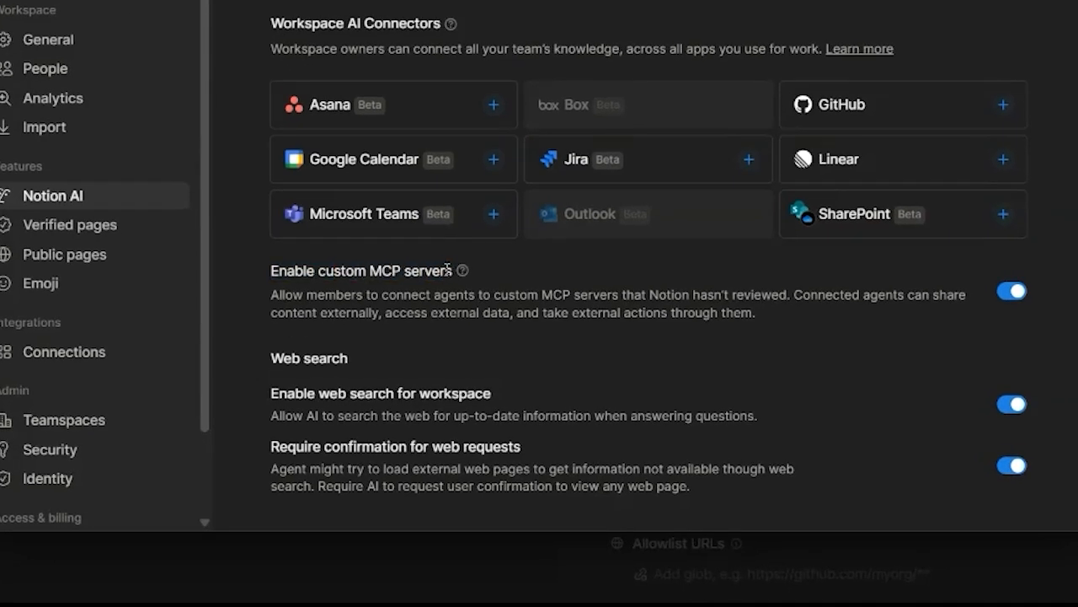
pyautogui.moveTo(418, 295); pyautogui.dragTo(687, 294)
pyautogui.click(688, 295)
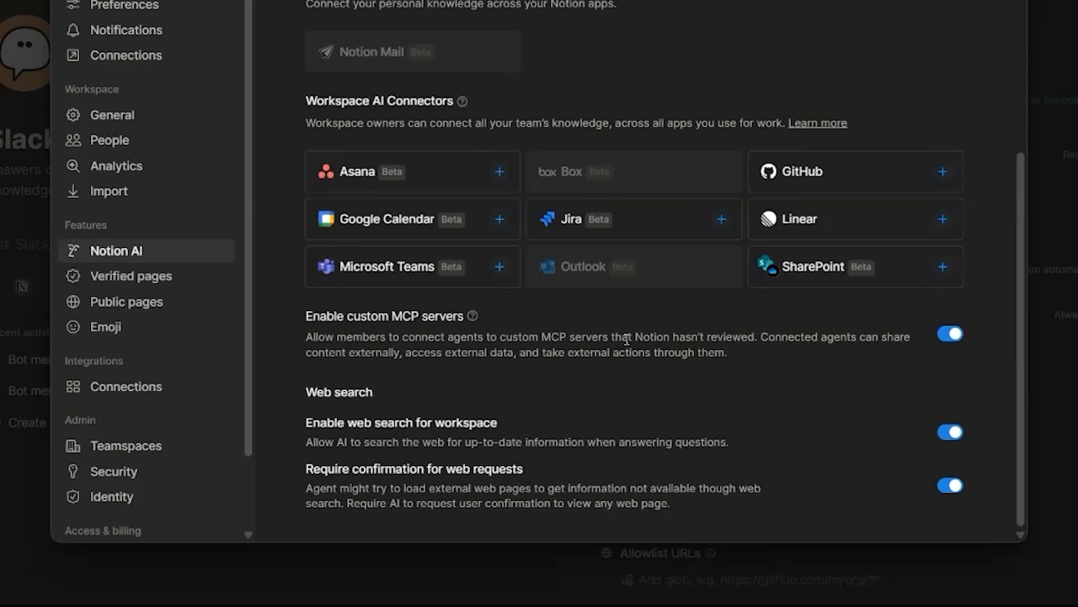
pyautogui.moveTo(610, 375); pyautogui.dragTo(725, 376)
pyautogui.click(726, 376)
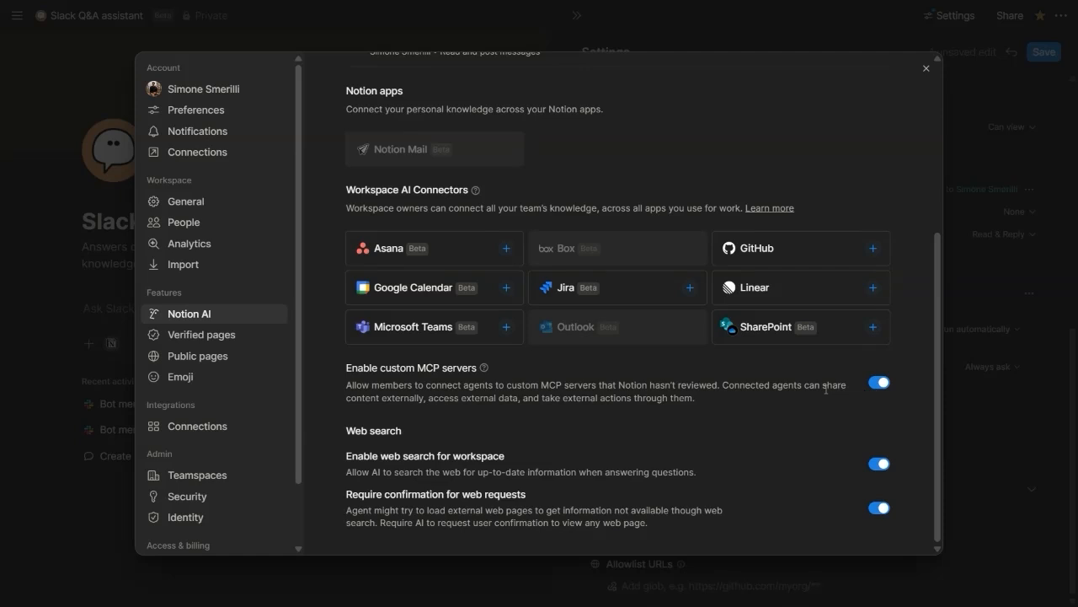
pyautogui.press('Escape')
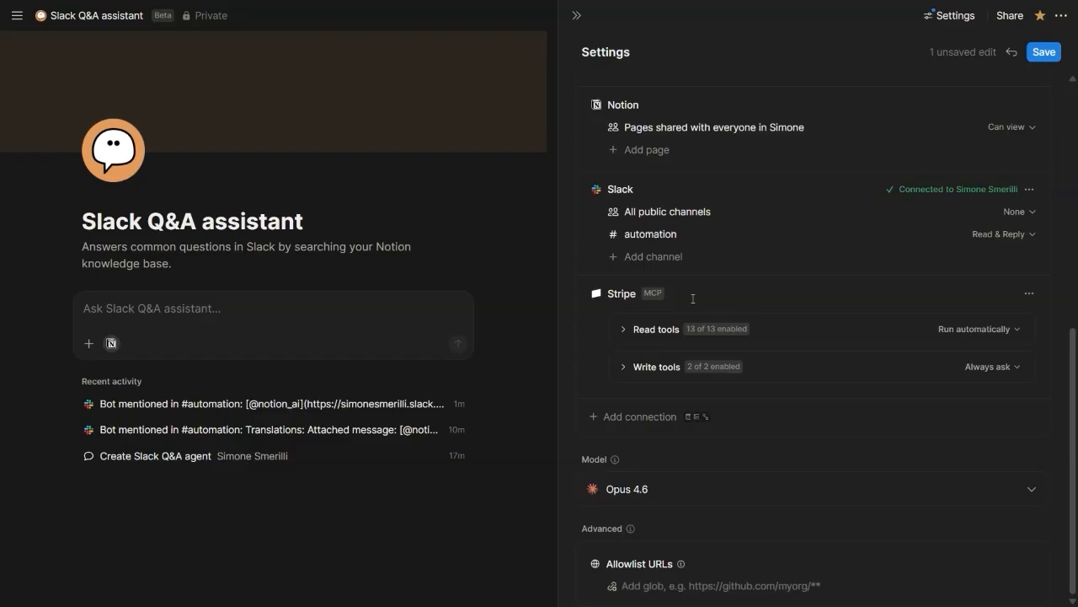